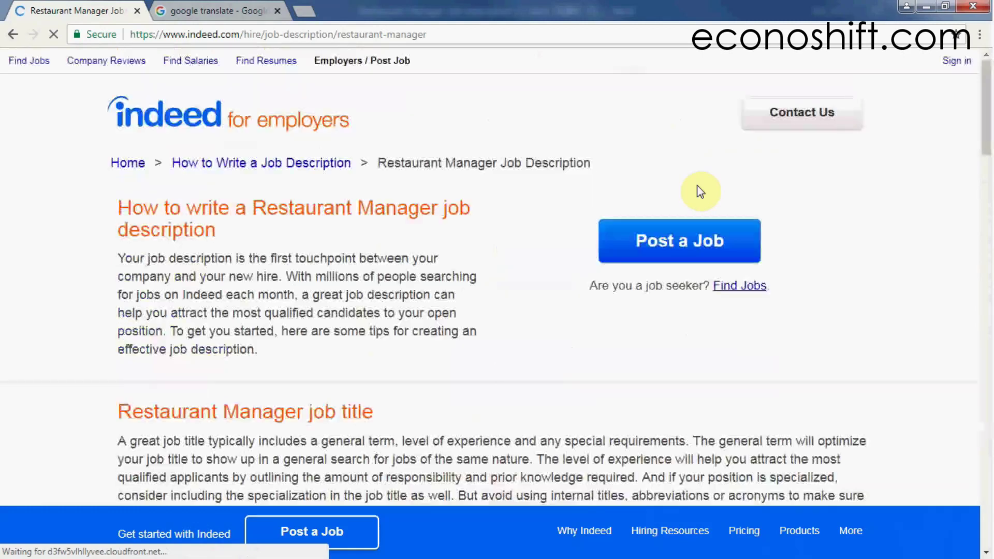
Download the Restaurant Manager job description from the Indeed page and open the downloaded document
click(674, 348)
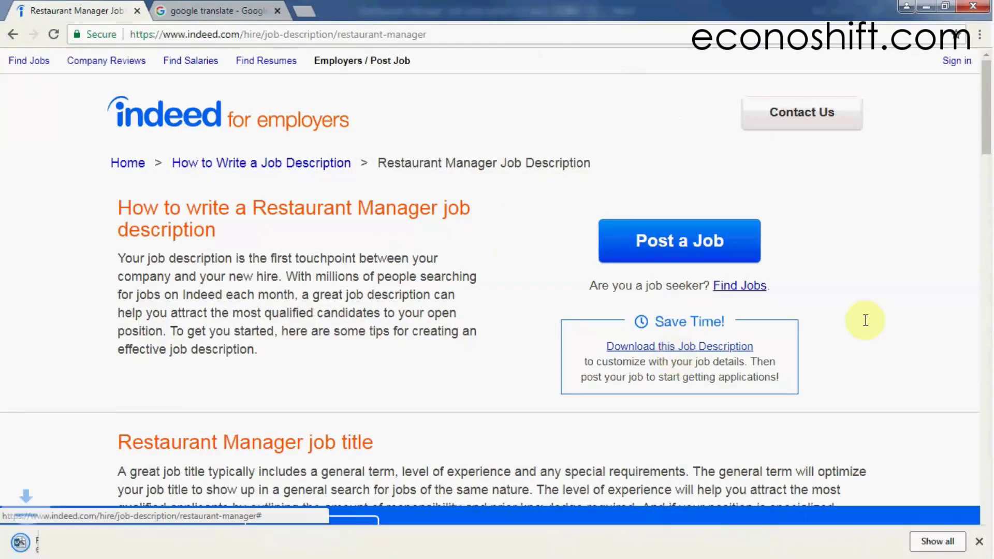
click(20, 541)
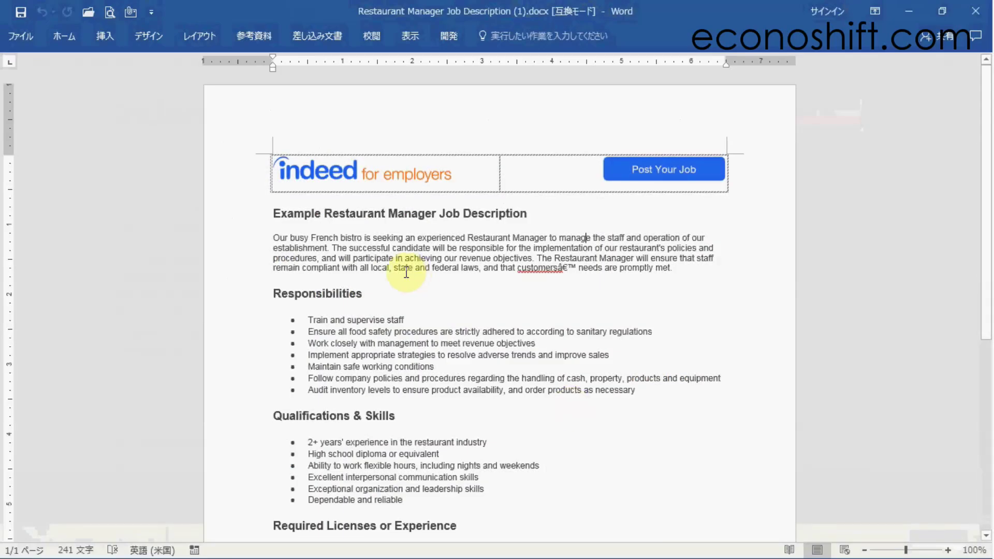
Copy the job description from its title through the Benefits list and paste it into Google Translate in the browser
click(273, 213)
shift+click(454, 381)
scroll(454, 383, down, 7)
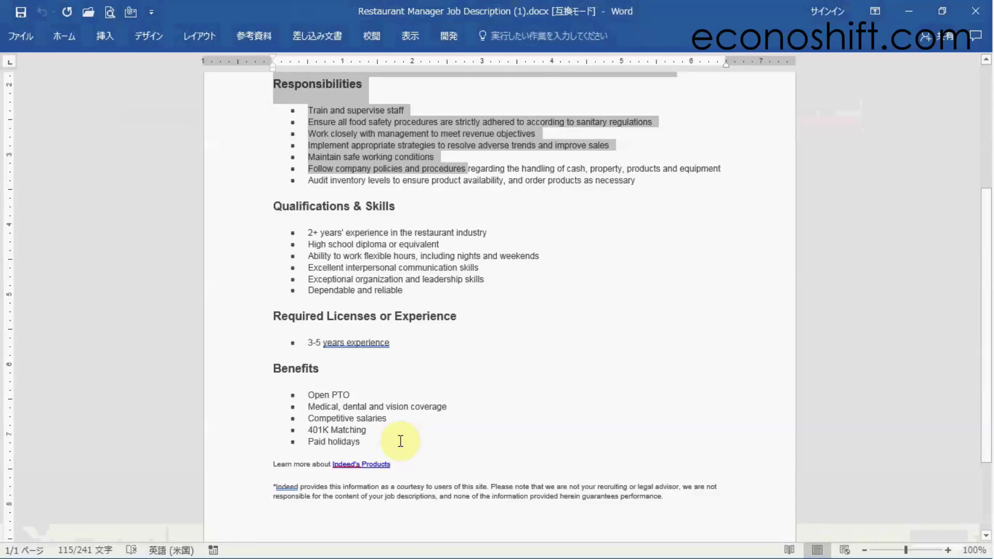
shift+click(400, 441)
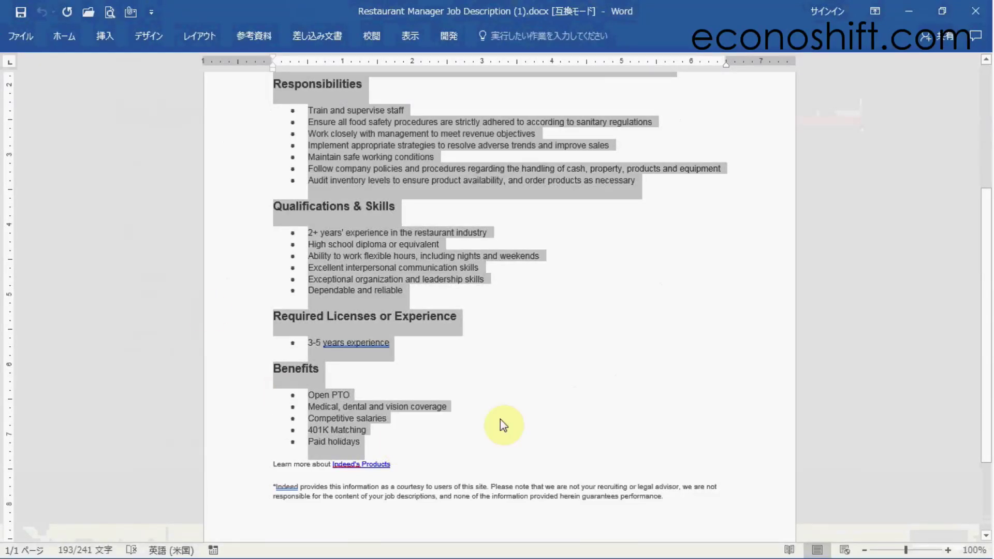
key(alt+Tab)
click(341, 15)
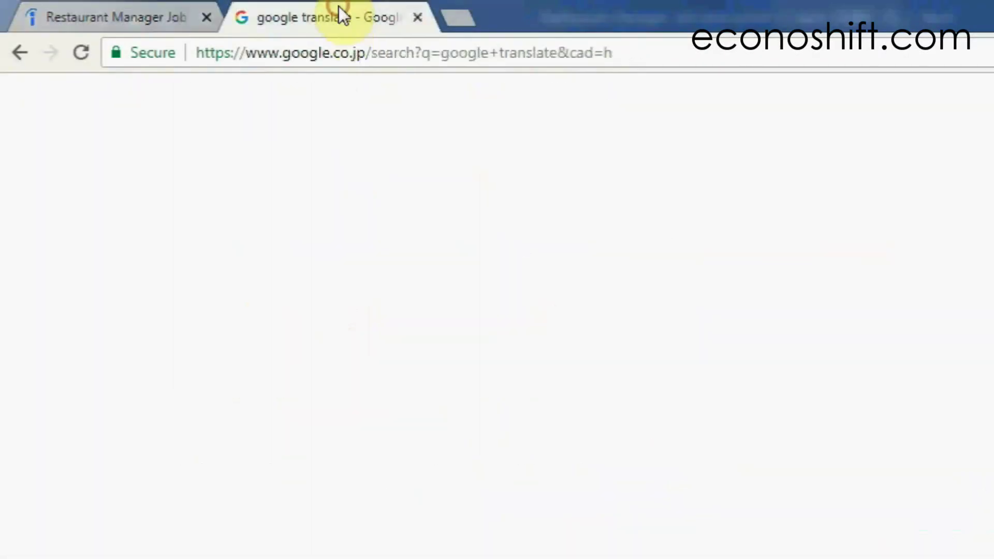
key(ctrl+v)
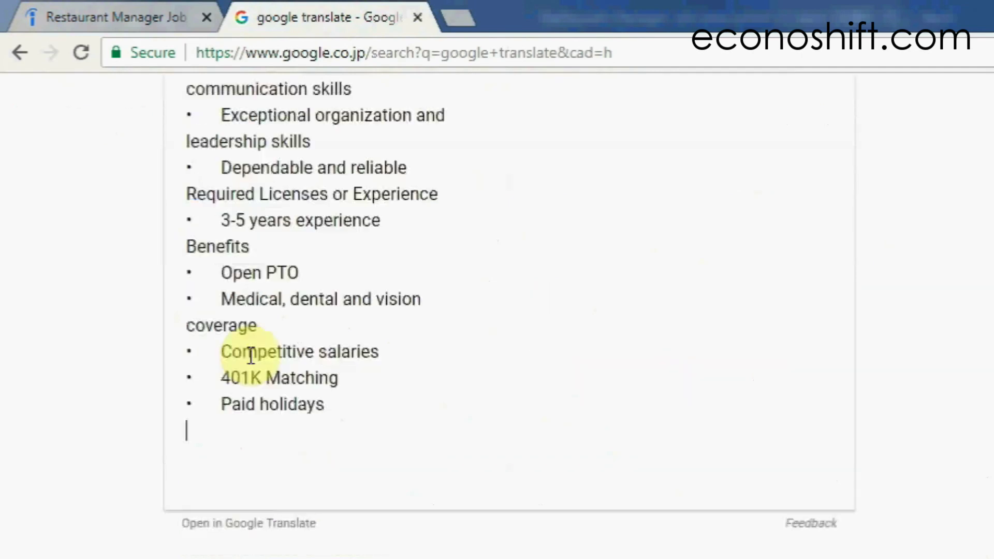
scroll(967, 233, up, 15)
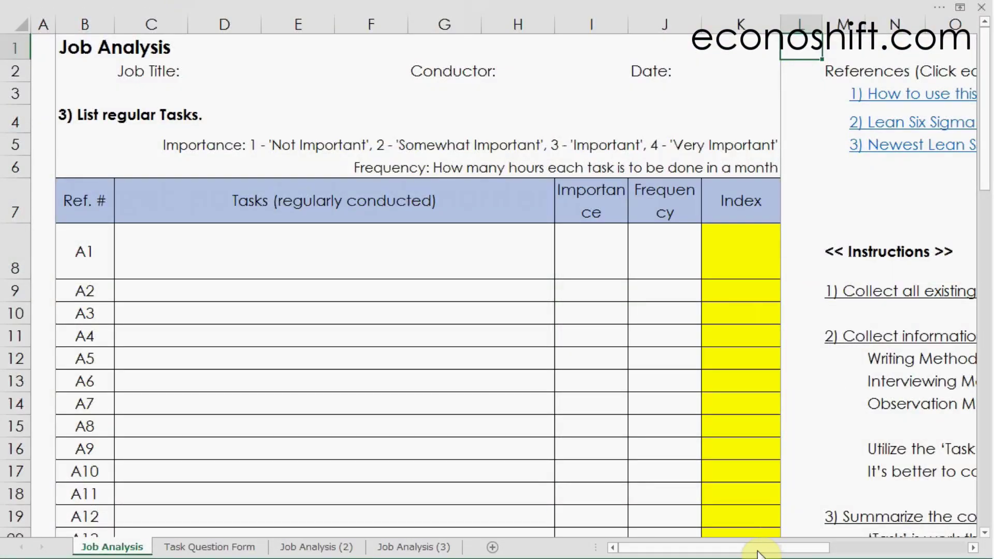
Review the instructions on the Job Analysis sheet of the Excel template and look at the Task Question Form
drag(756, 549, 898, 524)
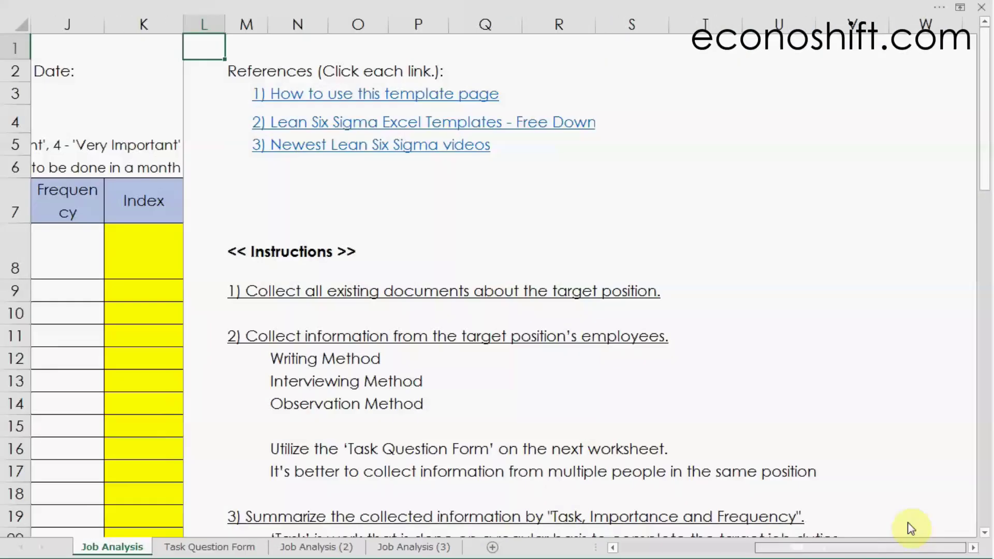
scroll(743, 441, down, 2)
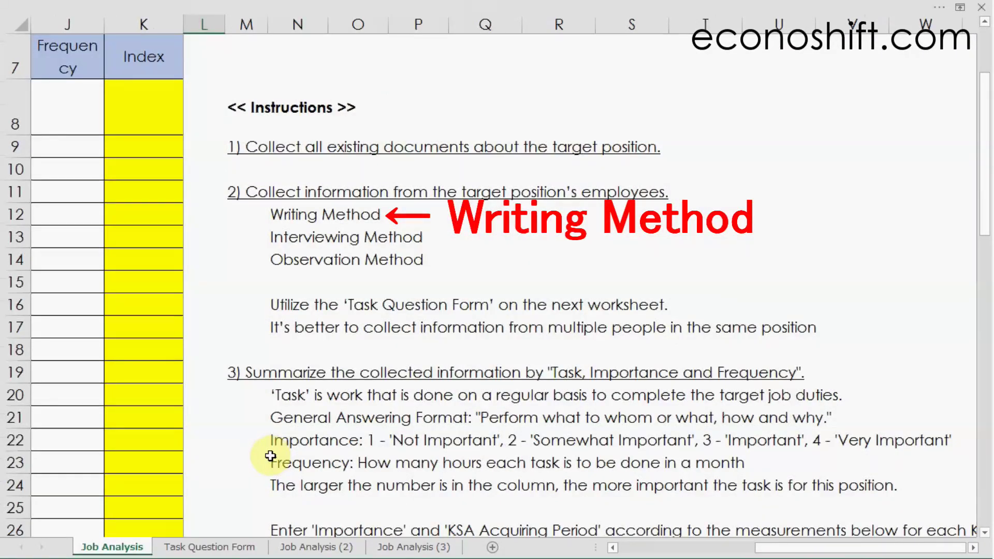
click(253, 547)
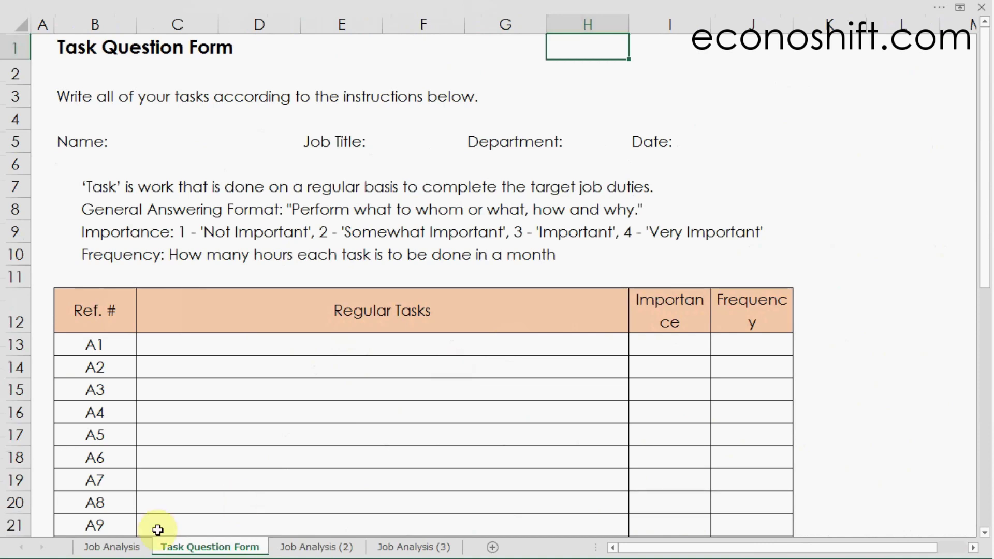
click(106, 548)
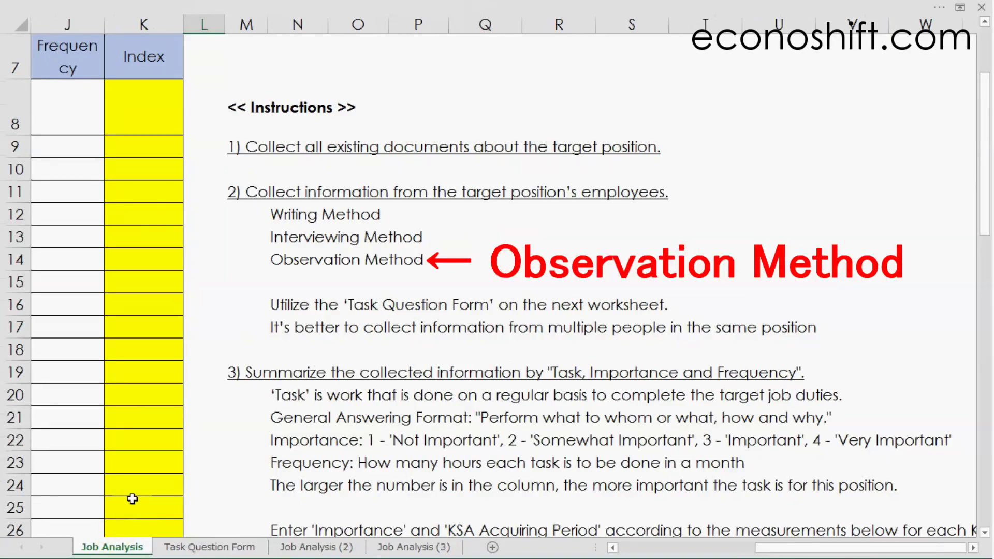
scroll(250, 443, down, 2)
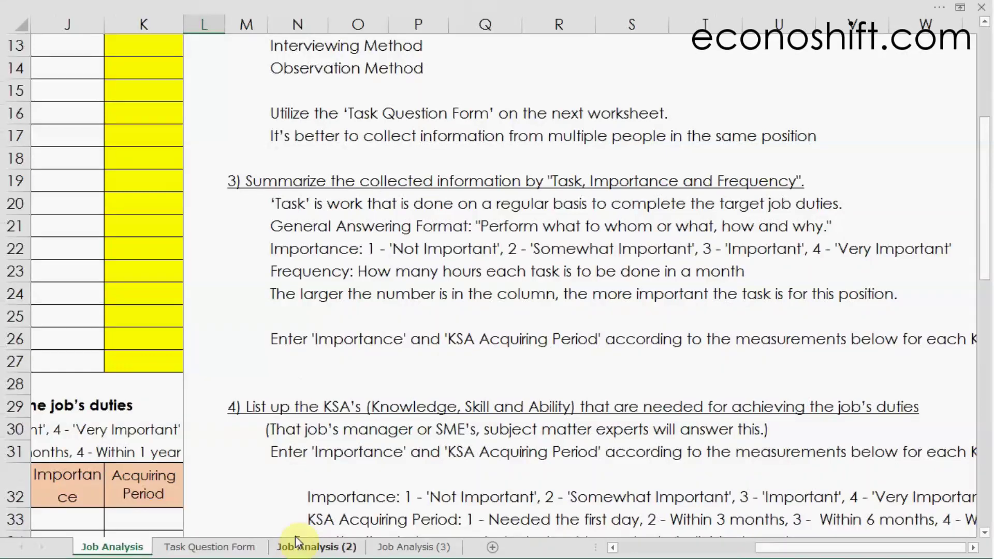
On the Job Analysis (2) sheet, examine the Importance and Frequency columns and their rating definitions
click(312, 546)
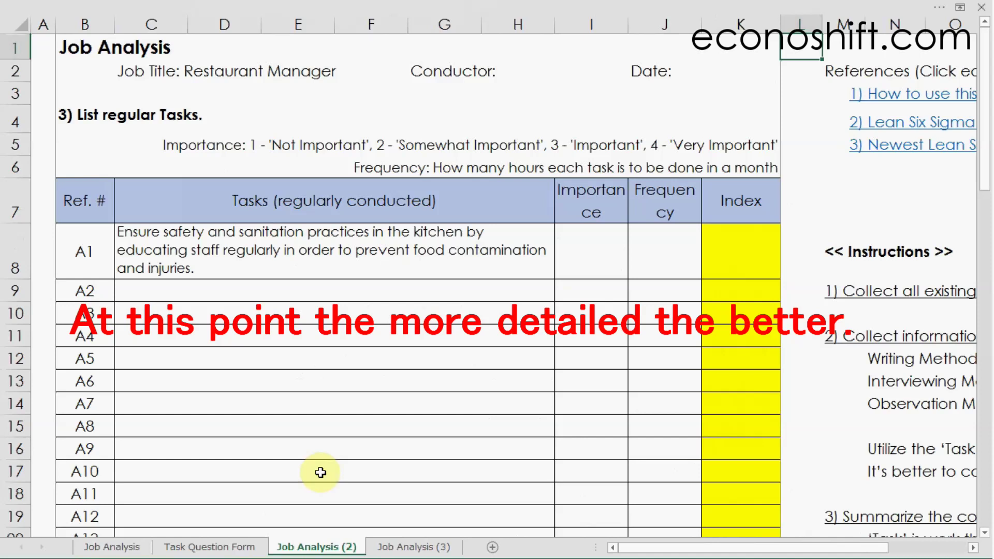
click(605, 196)
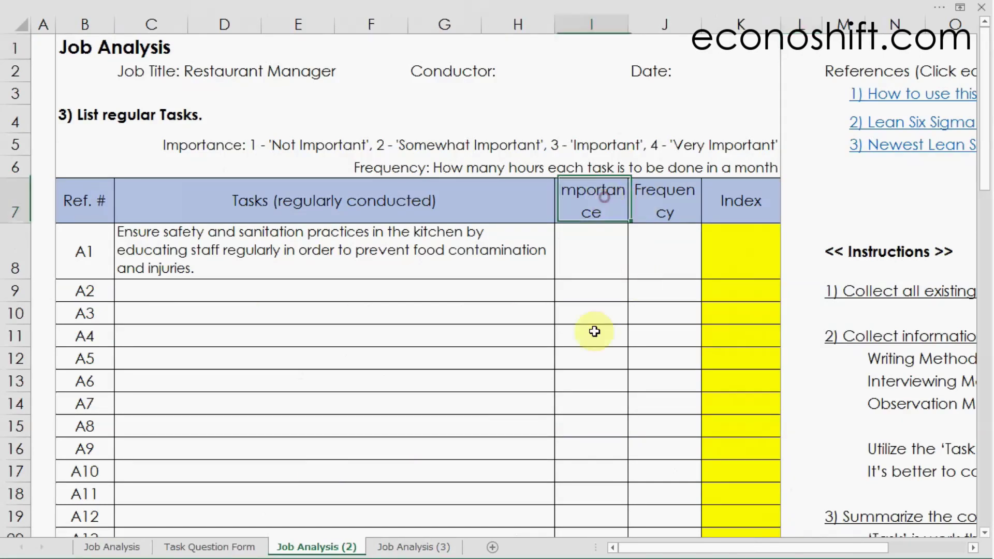
drag(594, 331, 579, 473)
drag(176, 144, 753, 141)
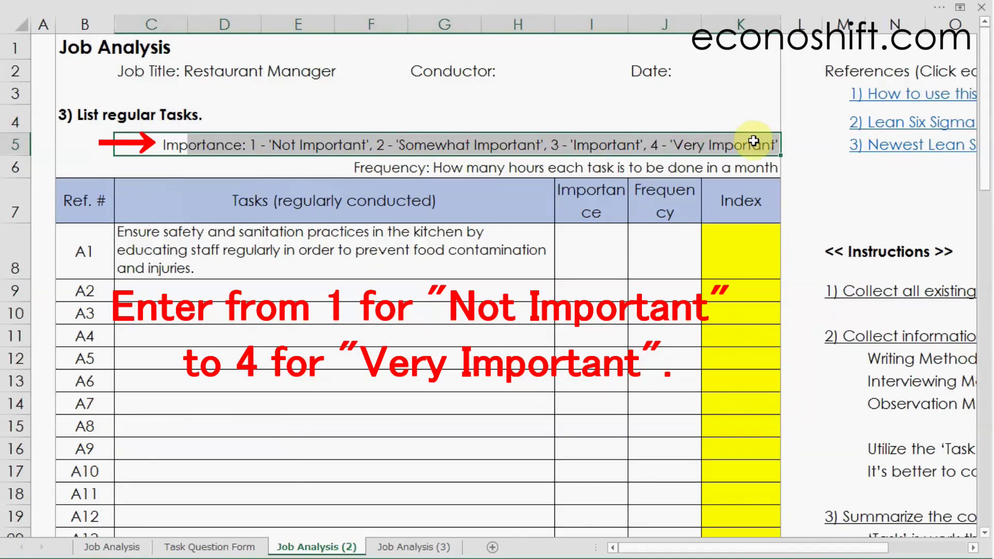
click(809, 166)
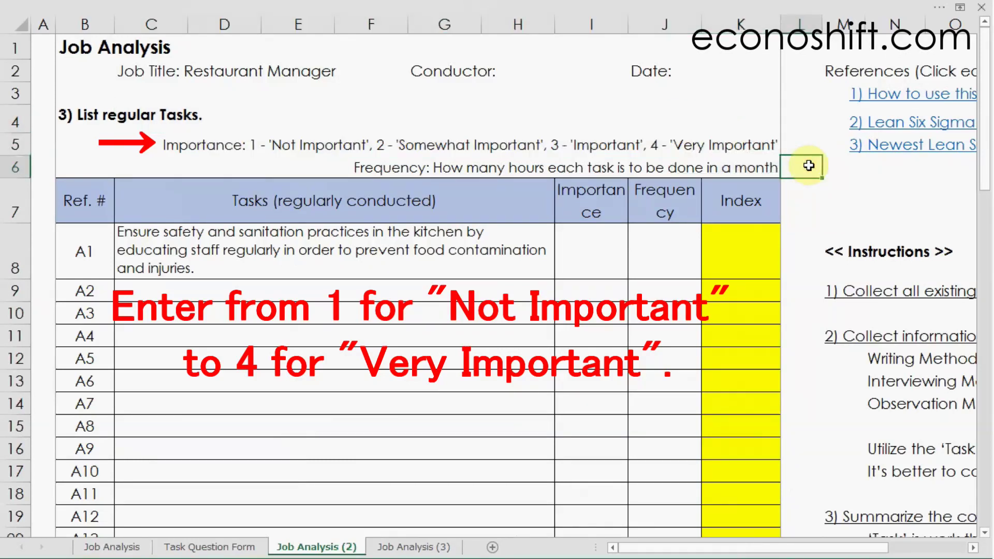
drag(703, 200, 659, 408)
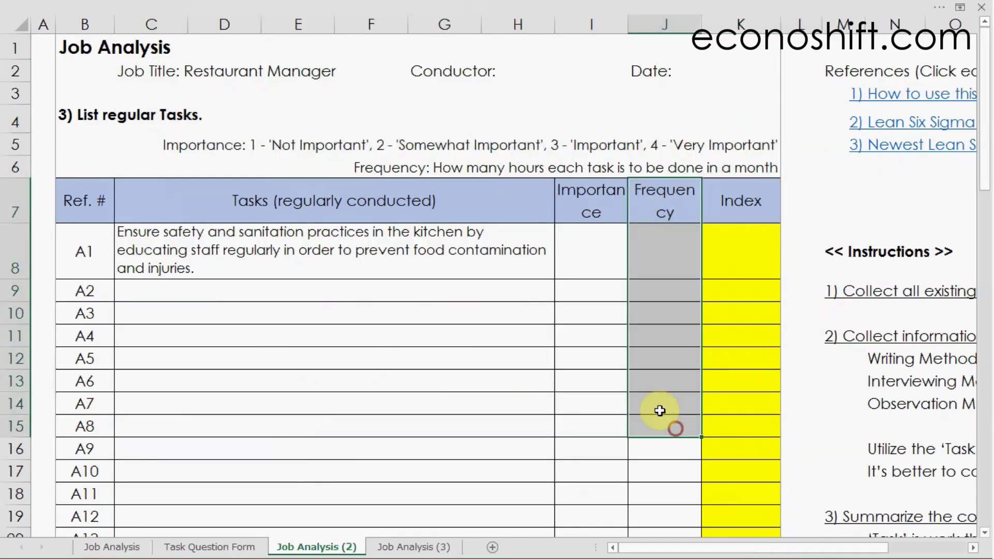
click(399, 171)
mouse_move(400, 172)
mouse_down()
mouse_move(746, 161)
mouse_move(772, 170)
mouse_up()
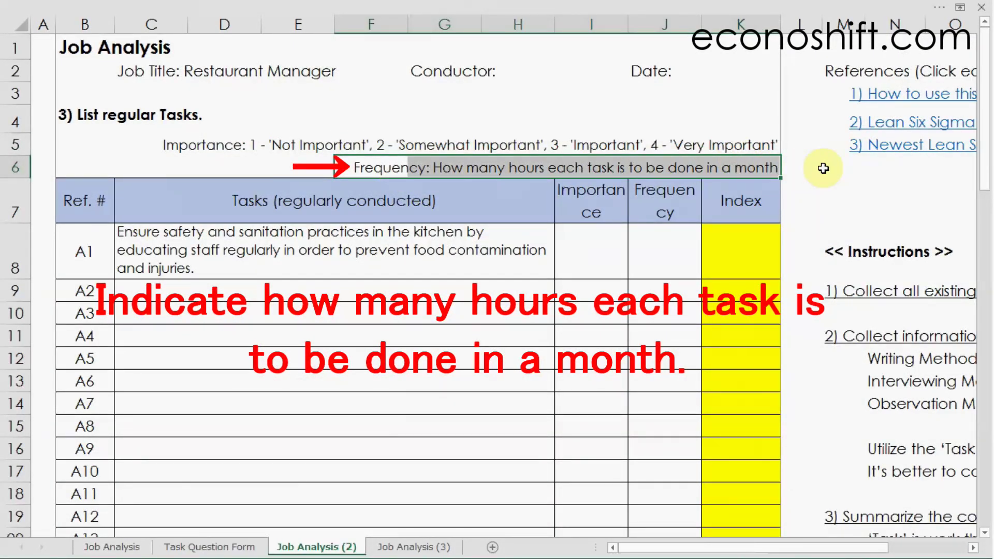
Enter Importance 4 and Frequency 10 for task A1
click(599, 255)
text(4)
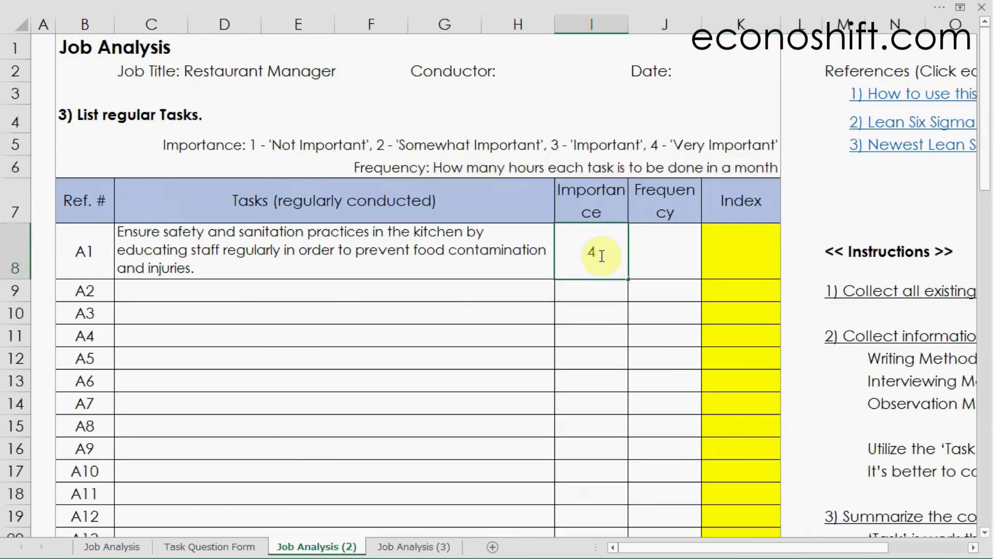
key(Tab)
text(10)
key(Tab)
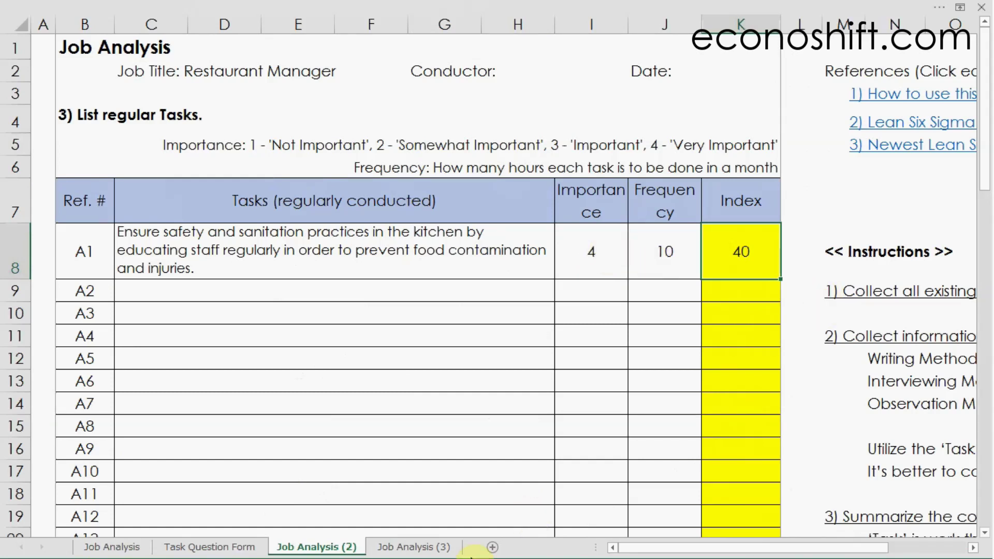
On the Job Analysis (3) sheet, examine the KSA list in section 4, its Acquiring Period column and rating scale
click(419, 549)
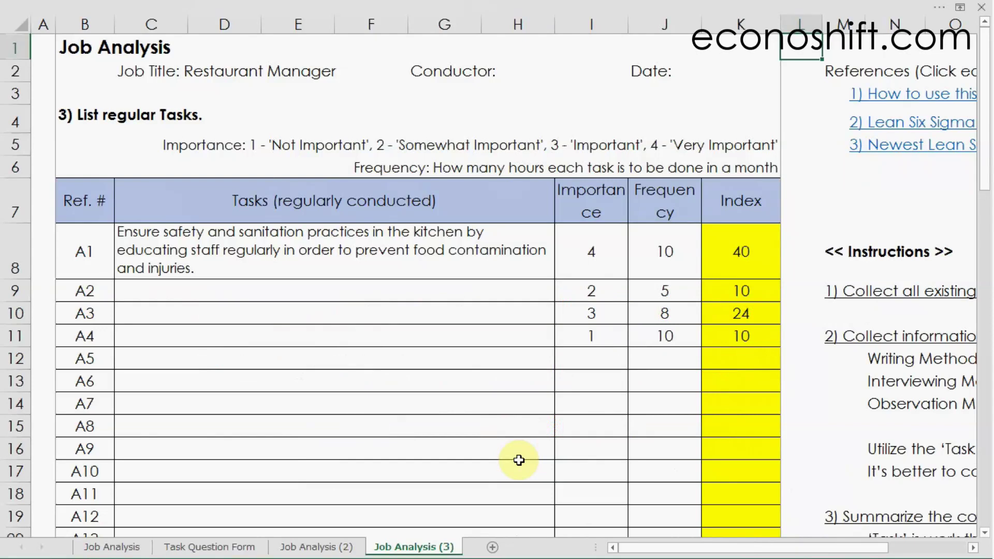
scroll(519, 459, down, 8)
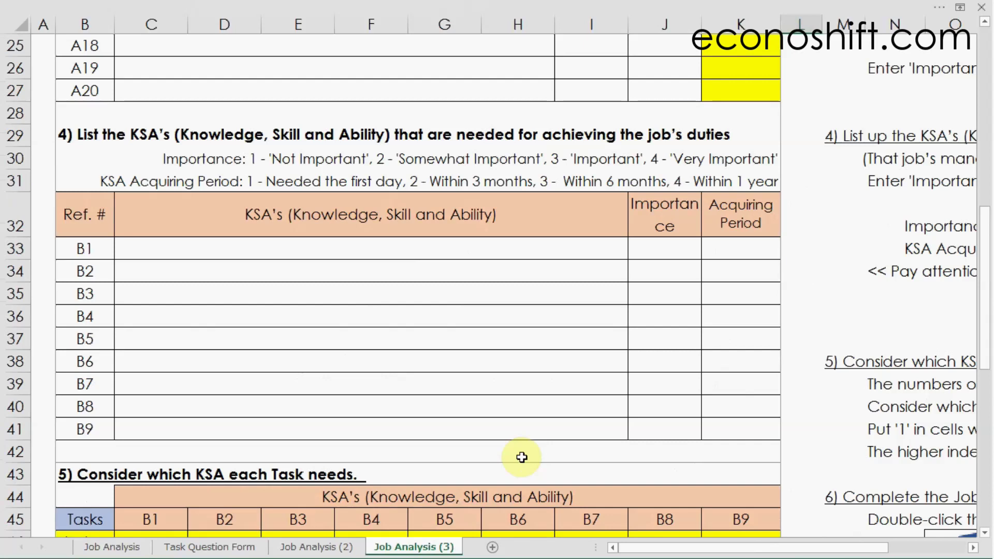
drag(743, 228, 730, 394)
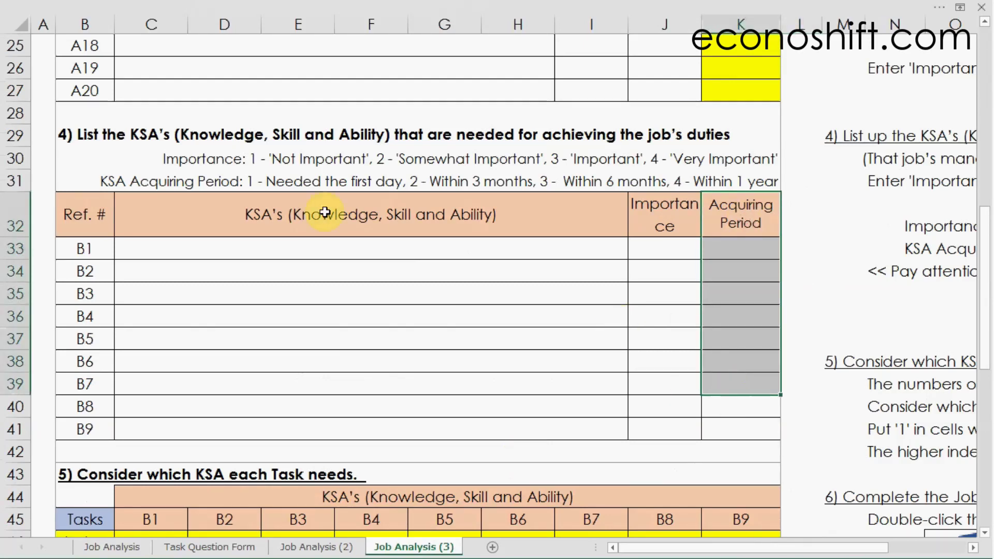
click(91, 179)
drag(91, 178, 777, 182)
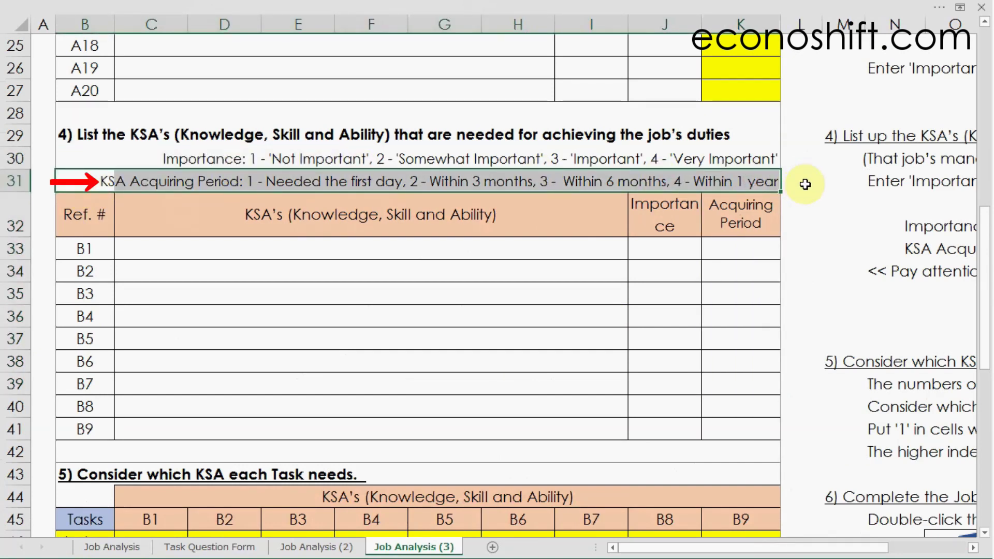
click(805, 184)
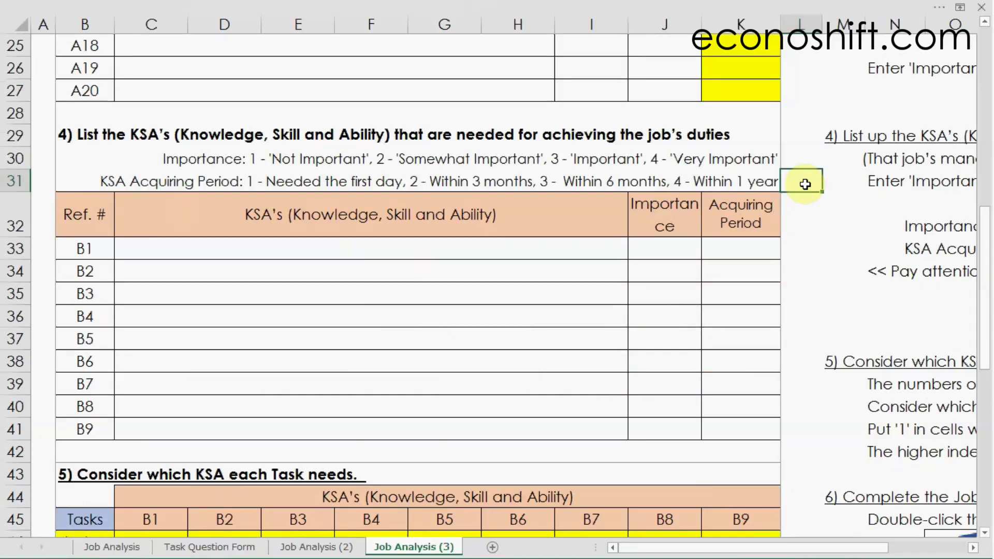
In the section 5 matrix, enter 1 for task A1 under KSAs B1, B2 and B4
scroll(805, 184, down, 6)
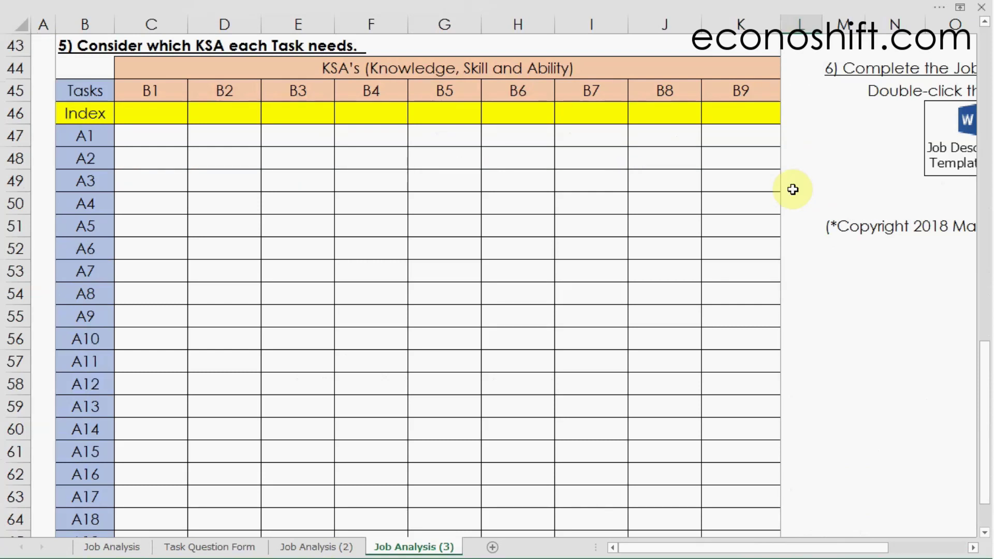
drag(98, 89, 84, 377)
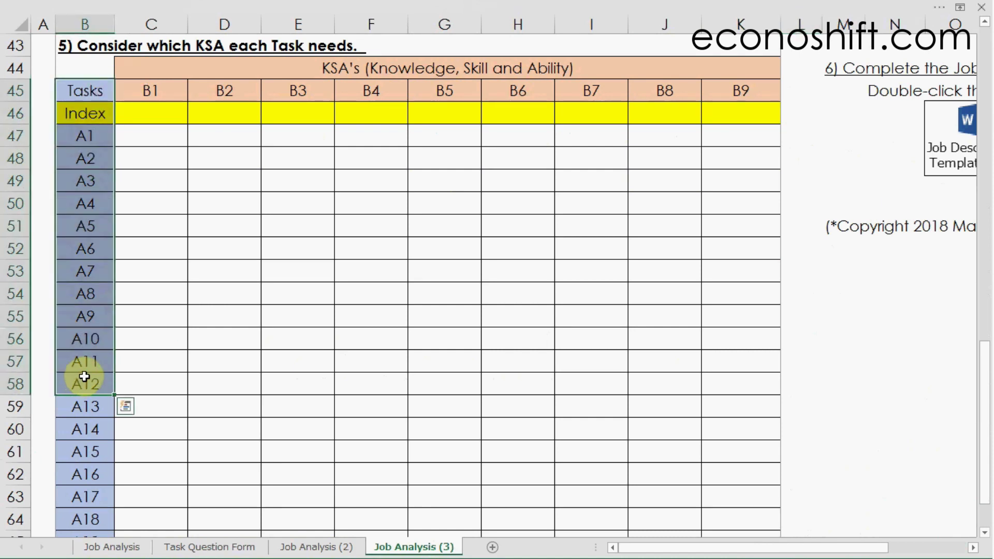
click(255, 64)
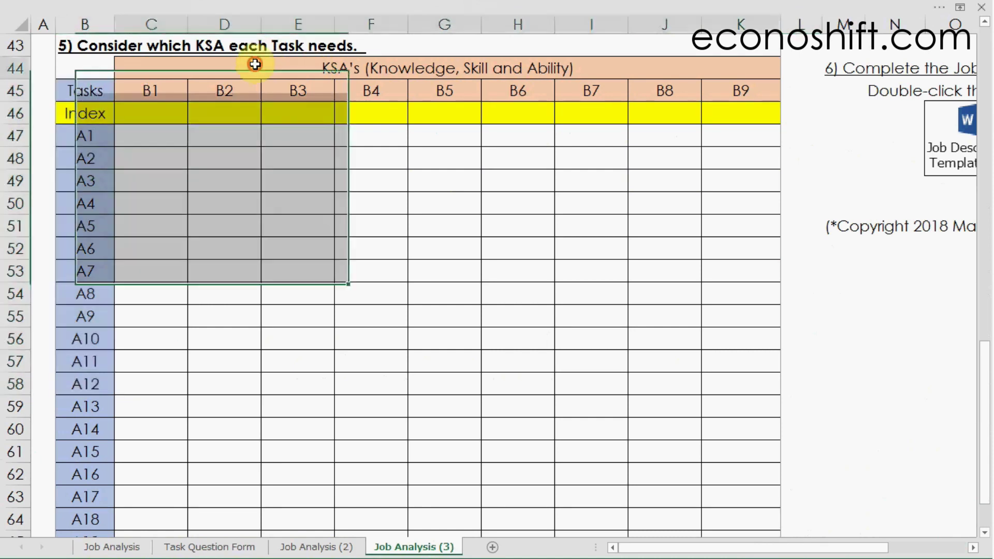
drag(254, 64, 255, 88)
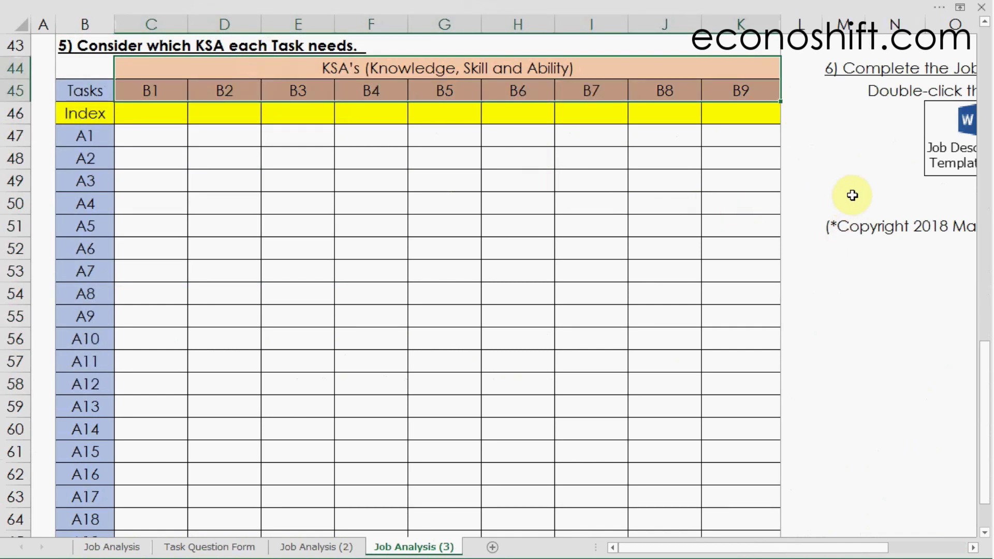
click(156, 144)
text(1)
key(Tab)
text(1)
key(Tab)
key(Tab)
text(1)
key(Tab)
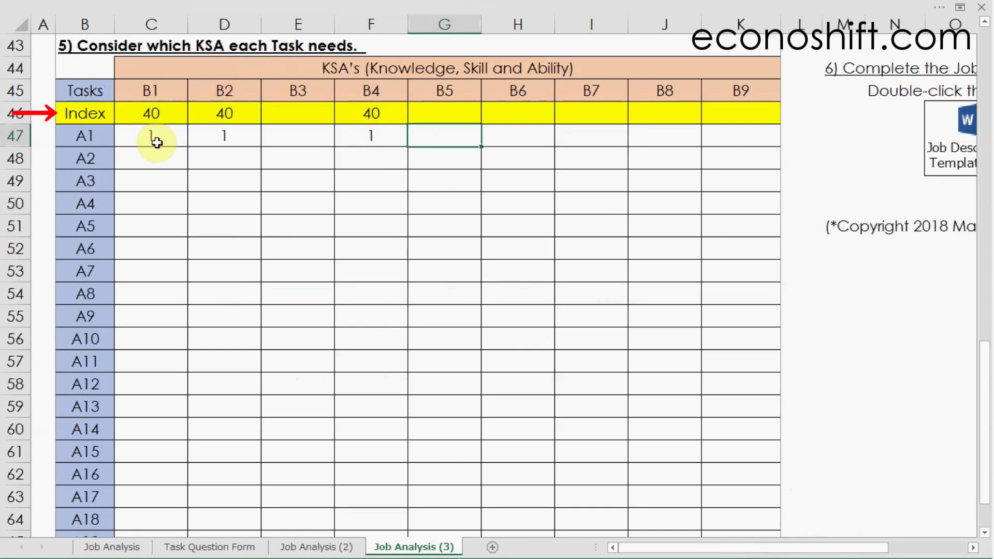
Enter 1 for task A2 under KSAs B2 and B3, and for task A3 under B2 and B4
click(203, 158)
text(1)
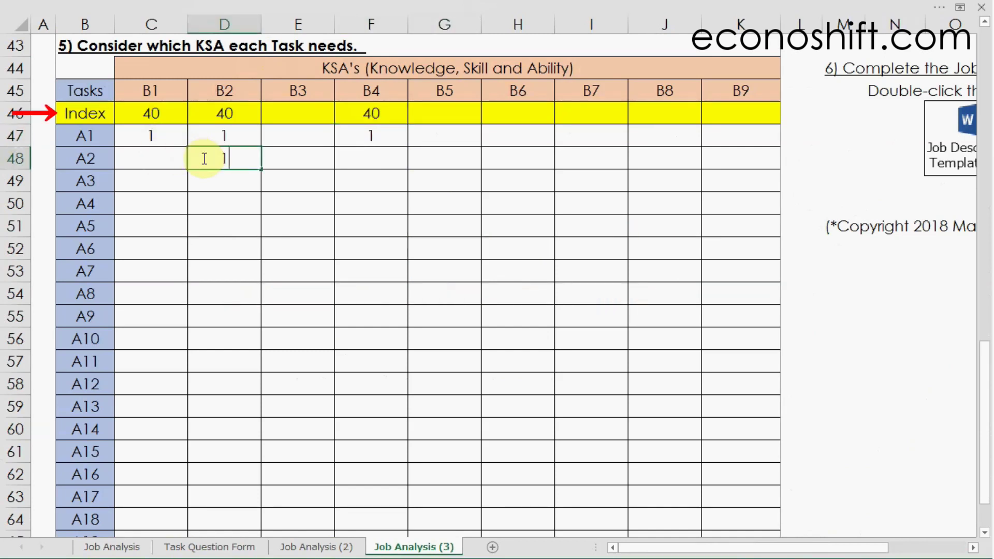
key(Tab)
text(1)
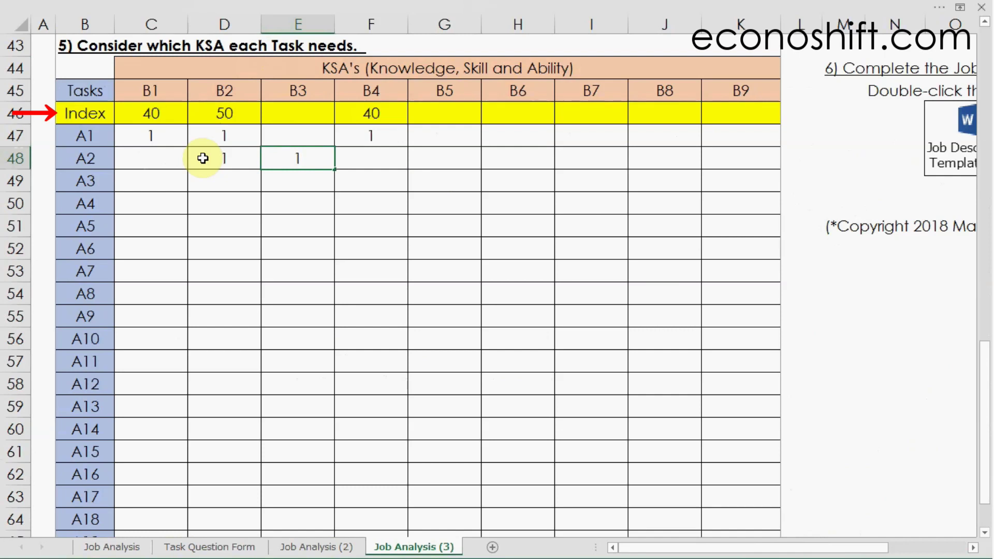
key(Return)
text(1)
key(Tab)
key(Tab)
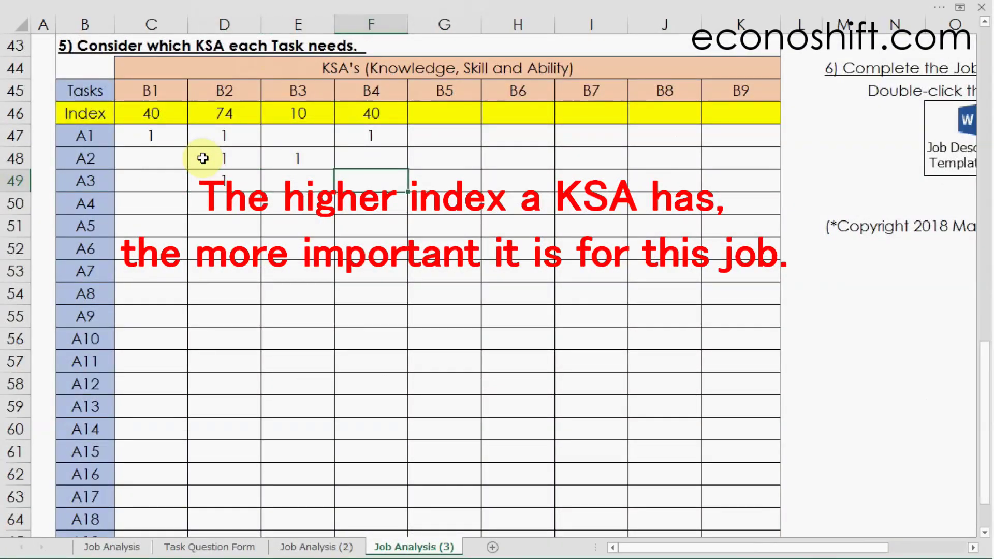
text(1)
key(Tab)
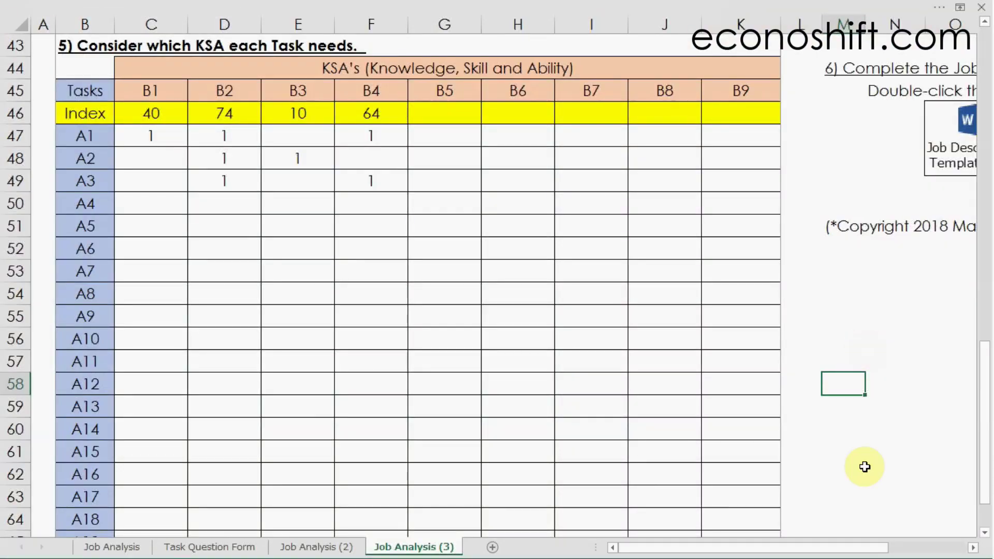
Open the embedded Job Description Template.docx and review its sections from Company Overview to Benefits
drag(874, 546, 949, 548)
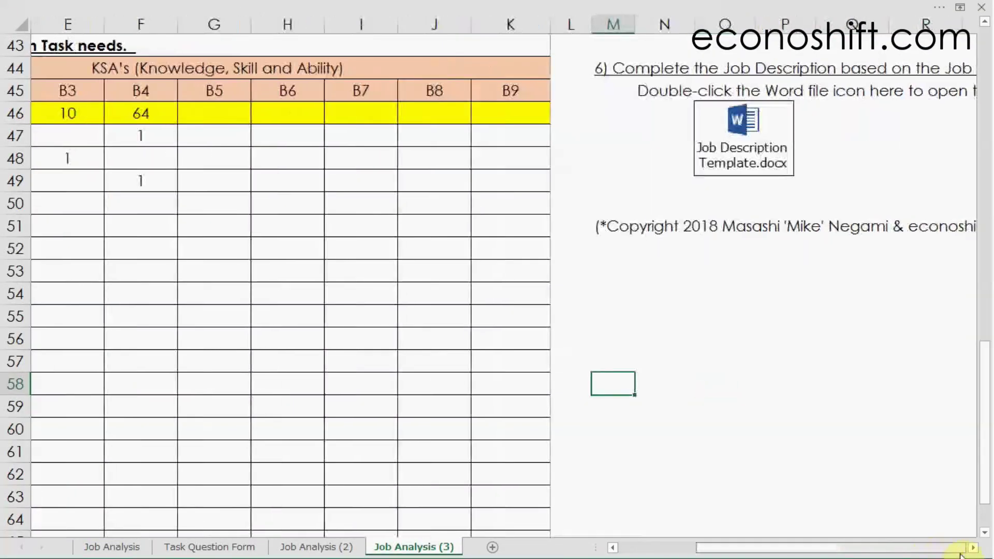
click(771, 144)
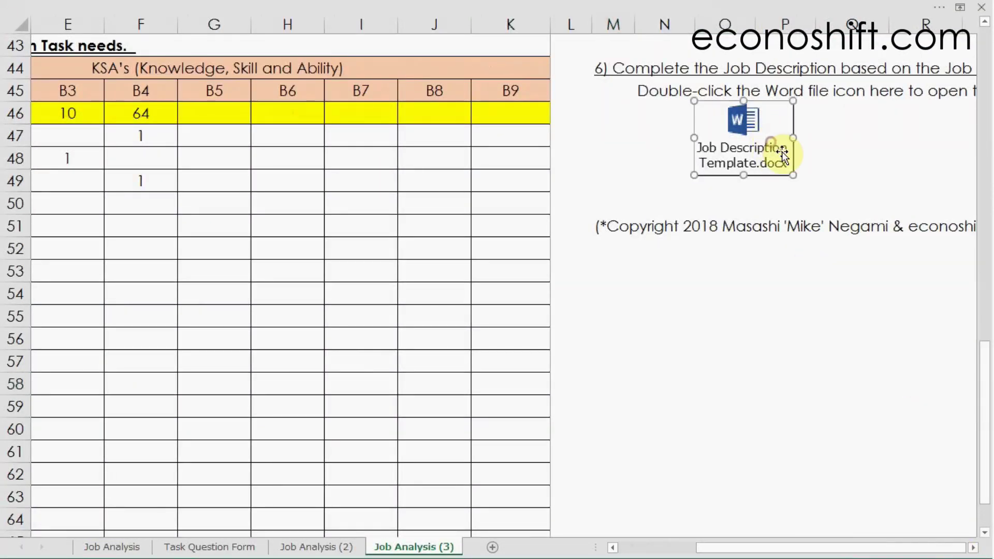
double_click(779, 123)
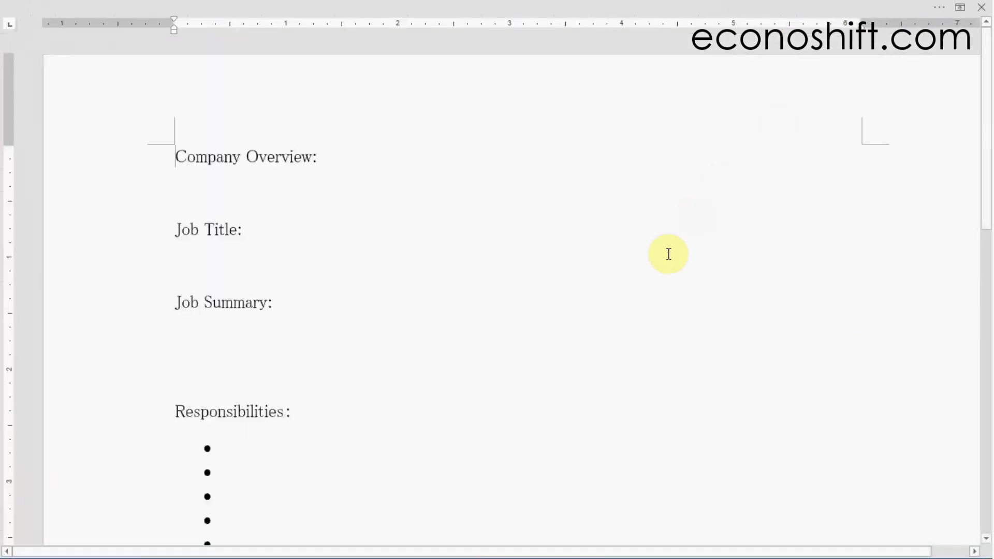
scroll(665, 258, down, 3)
scroll(666, 258, down, 3)
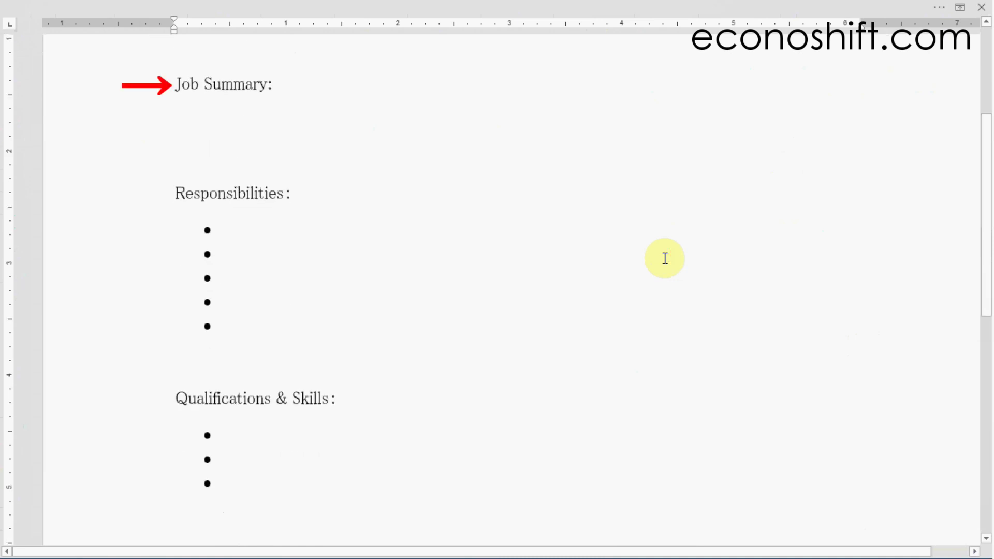
scroll(665, 258, down, 7)
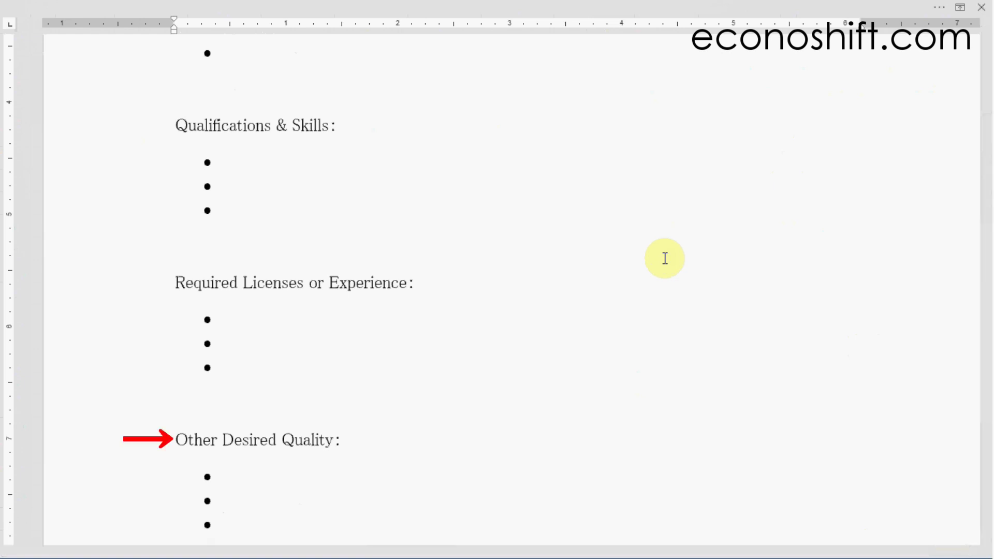
scroll(664, 258, down, 5)
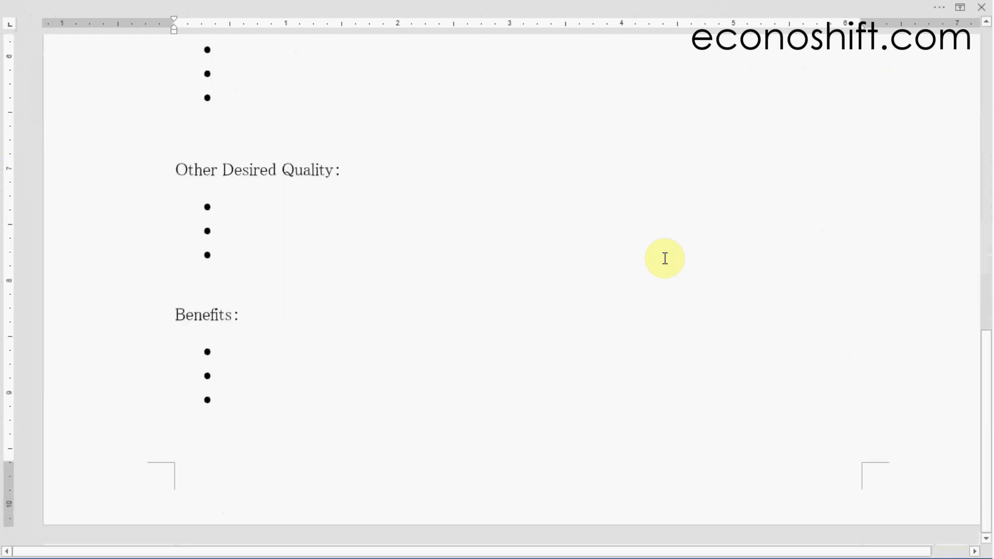